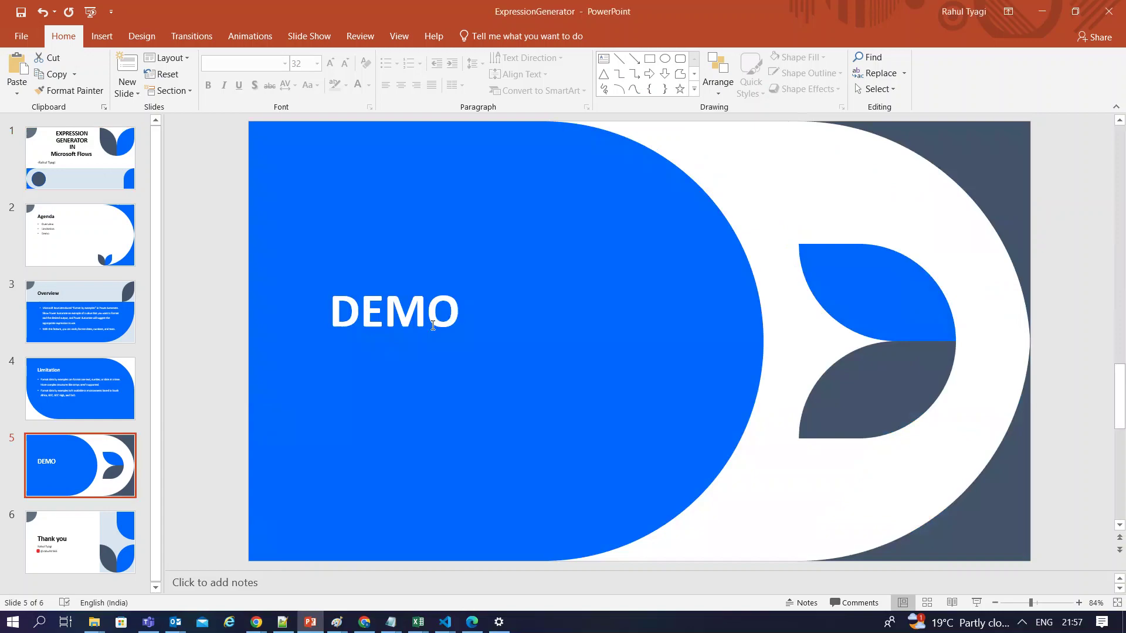
# Return to the flow editor tab in Chrome and close the leftover Format data by examples panel
pyautogui.click(364, 622)
pyautogui.click(392, 11)
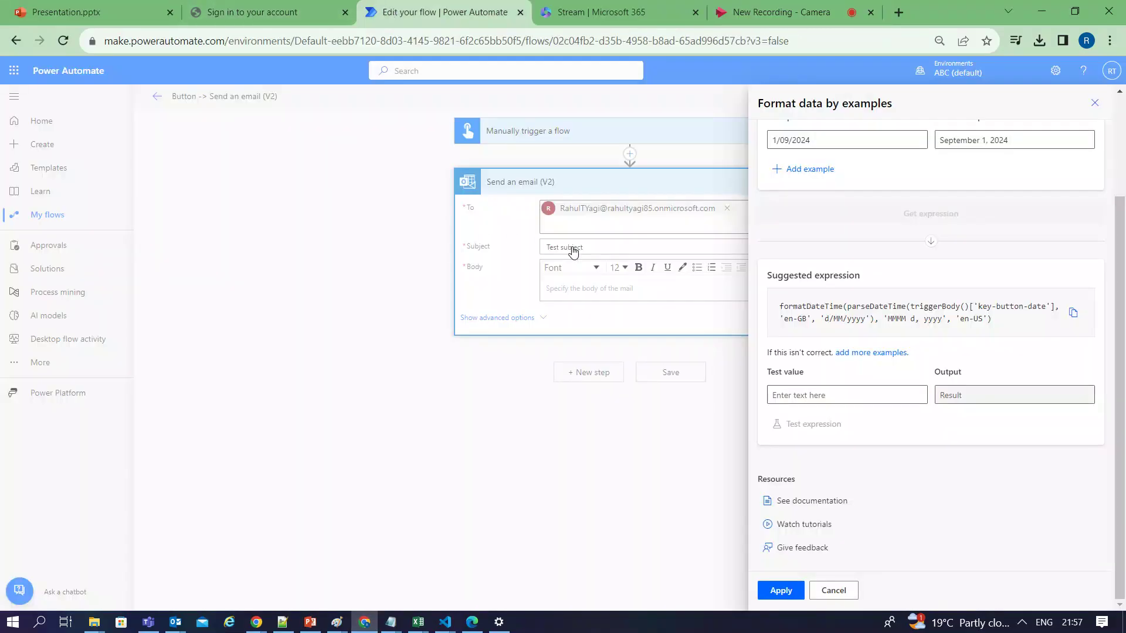
pyautogui.click(1094, 103)
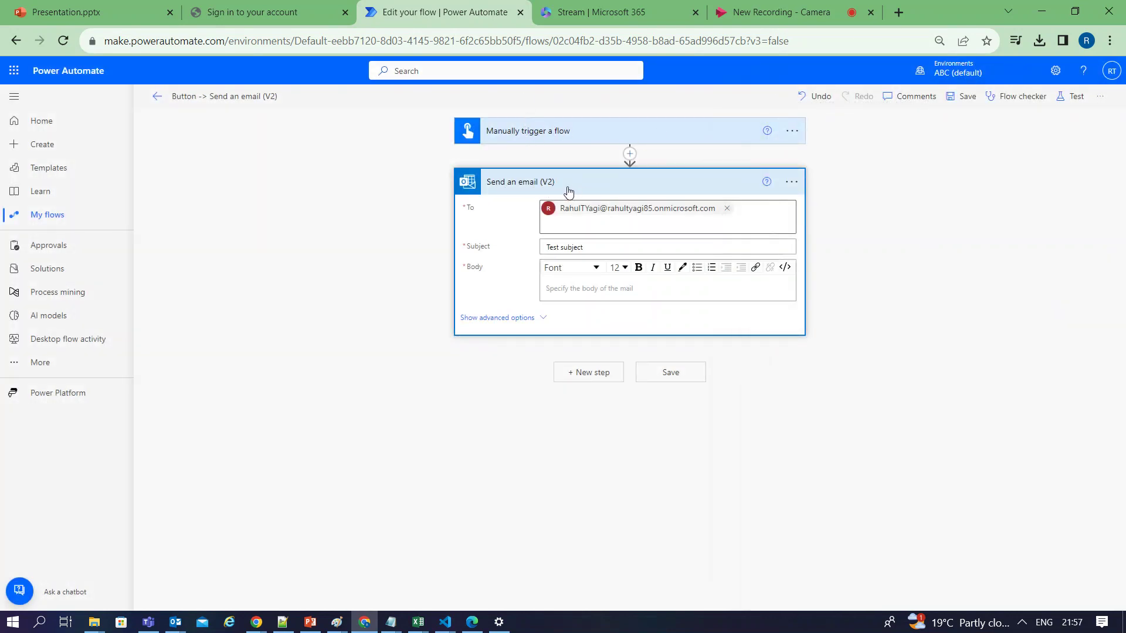
# Enter the sample date 1/11/2024 in the Send an email (V2) body and select it
pyautogui.click(582, 286)
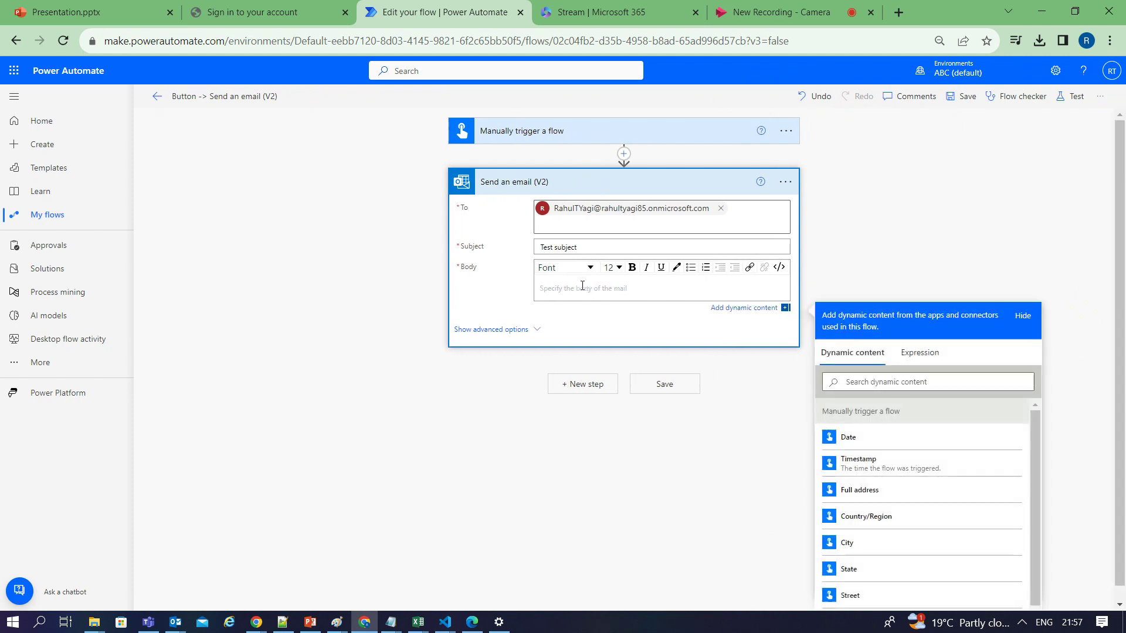
pyautogui.write('1/')
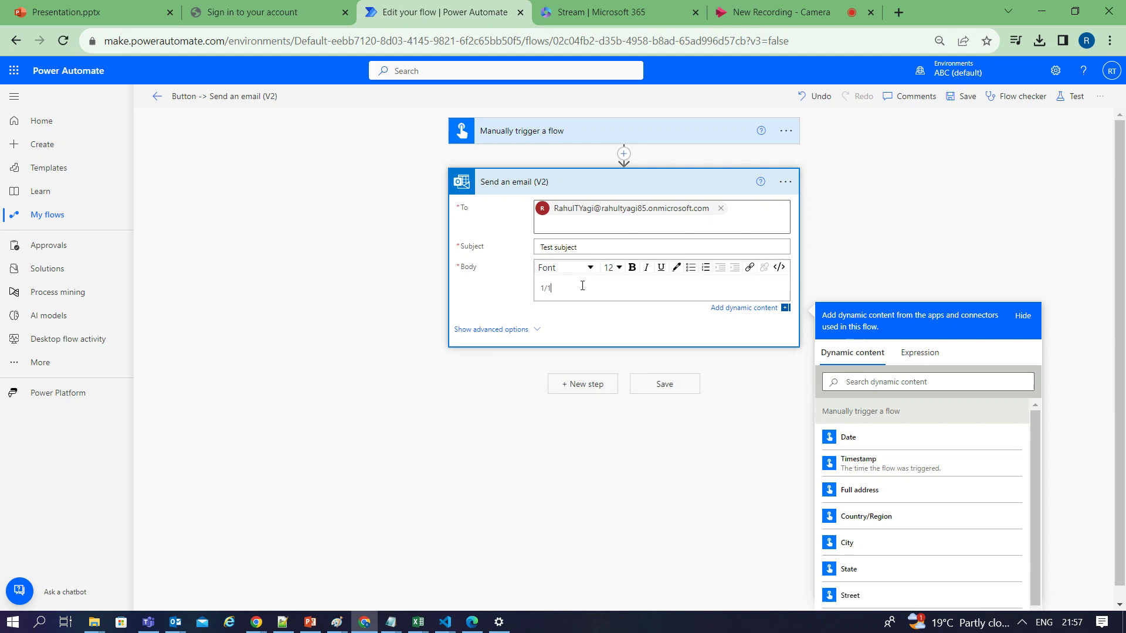
pyautogui.write('11/2024')
pyautogui.tripleClick(586, 294)
pyautogui.hotkey('ctrl', 'c')
pyautogui.scroll(-1, 955, 322)
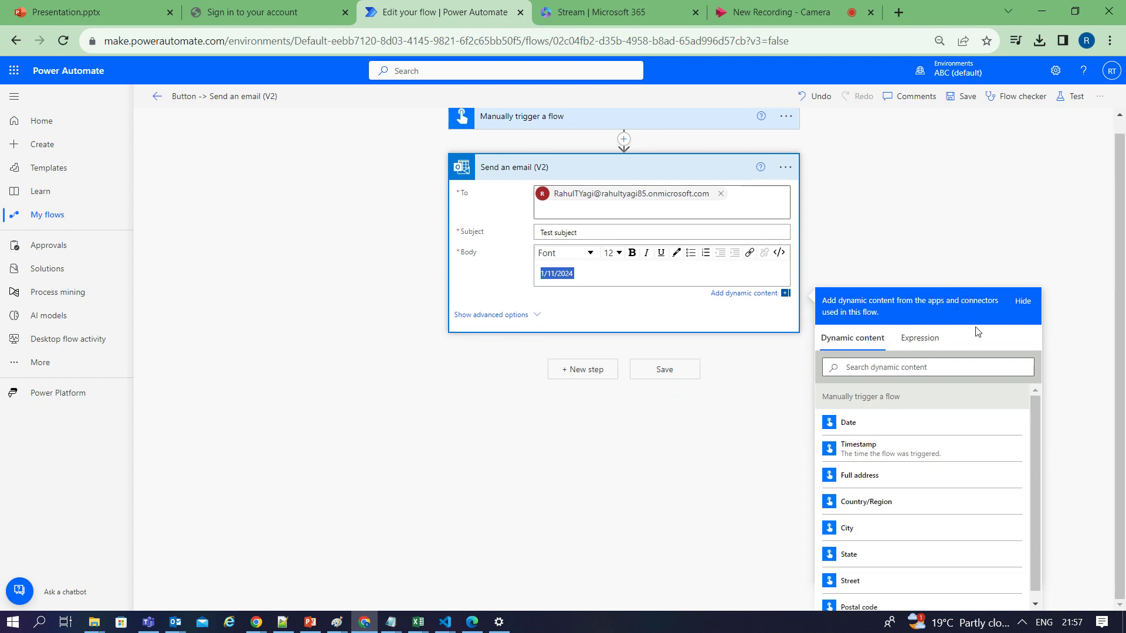
# Set up a Date format-by-example: example 1/11/2024, desired output 'Friday, November 1, 2024'
pyautogui.click(920, 339)
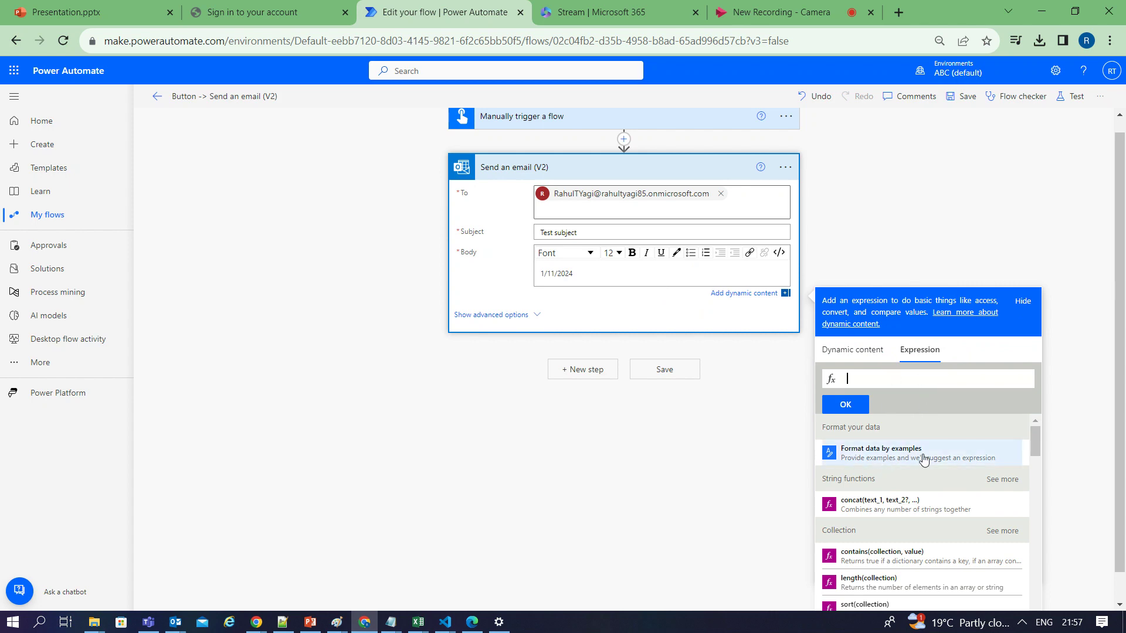
pyautogui.click(884, 456)
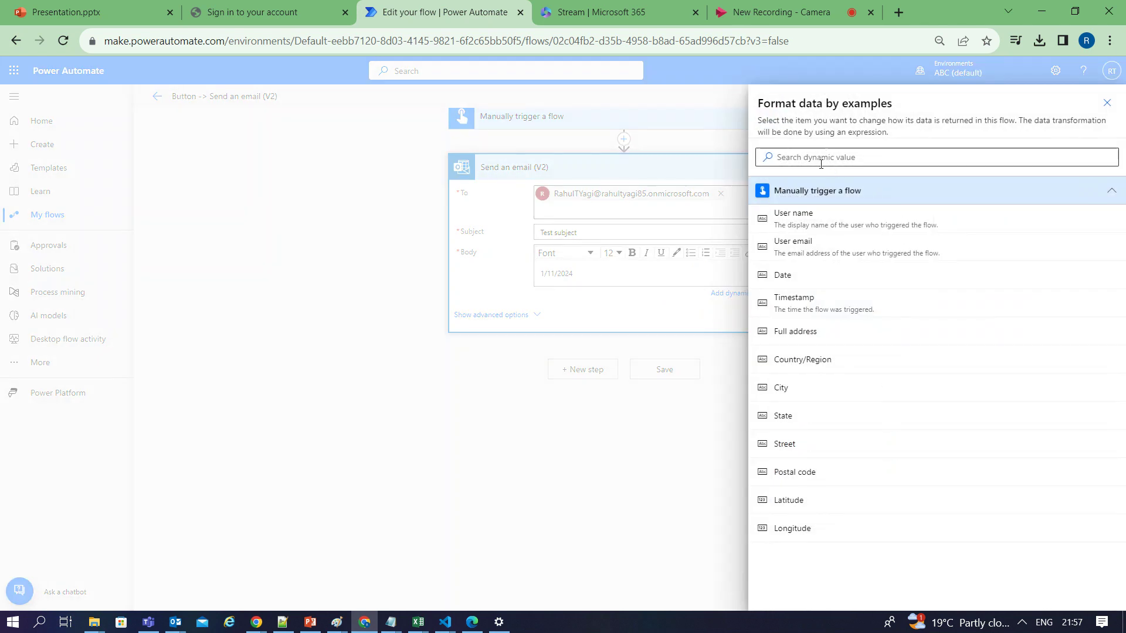
pyautogui.click(820, 285)
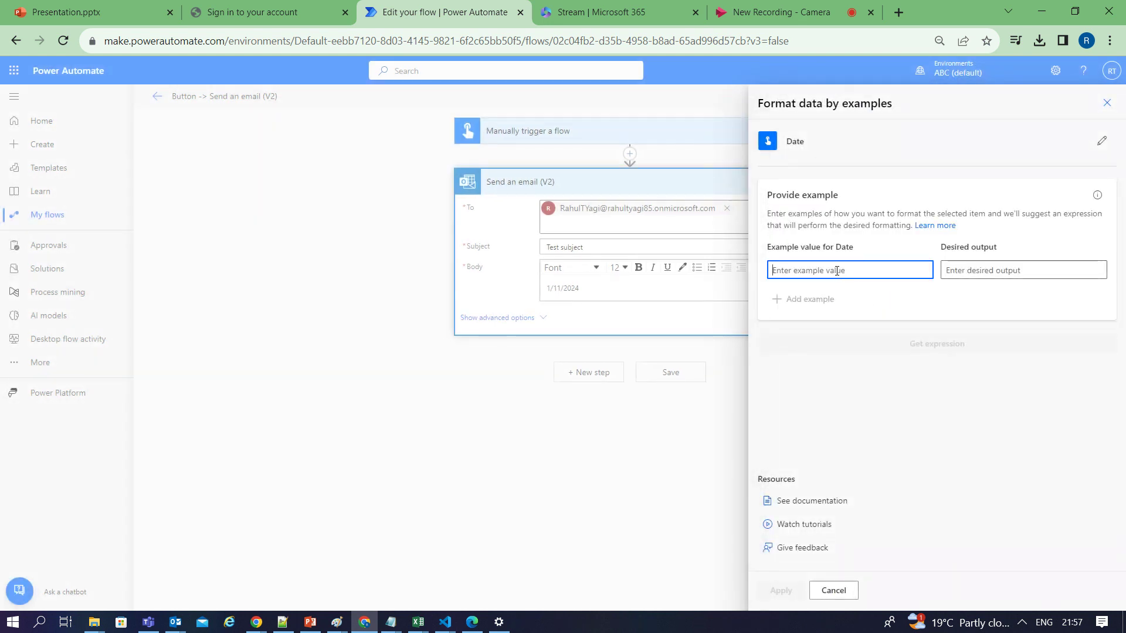
pyautogui.hotkey('ctrl', 'v')
pyautogui.click(988, 269)
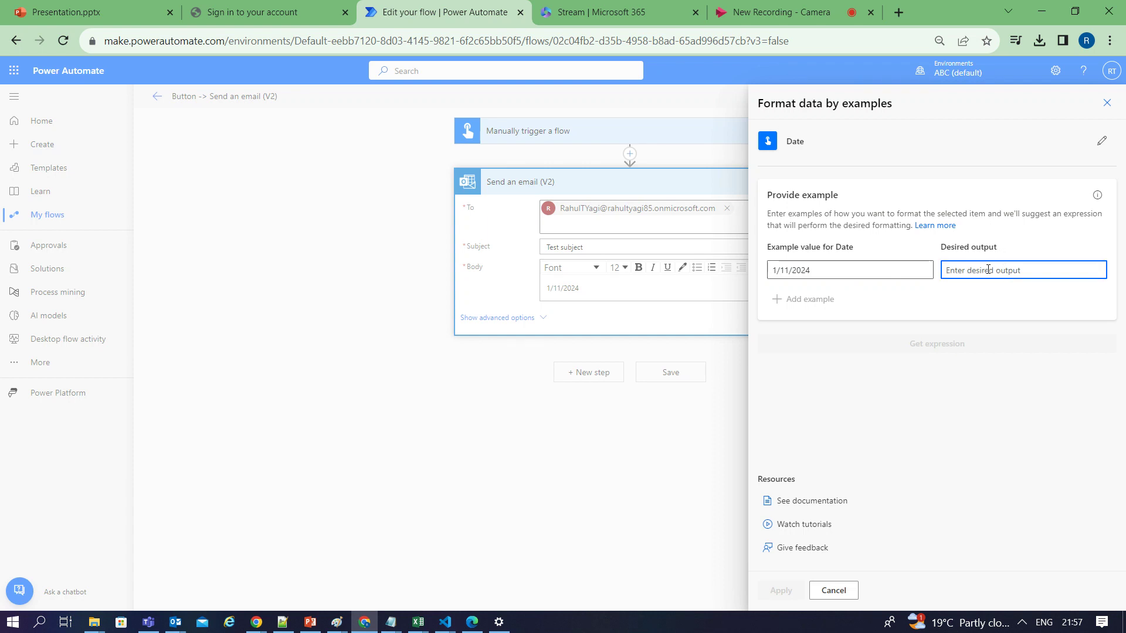
pyautogui.write('nove')
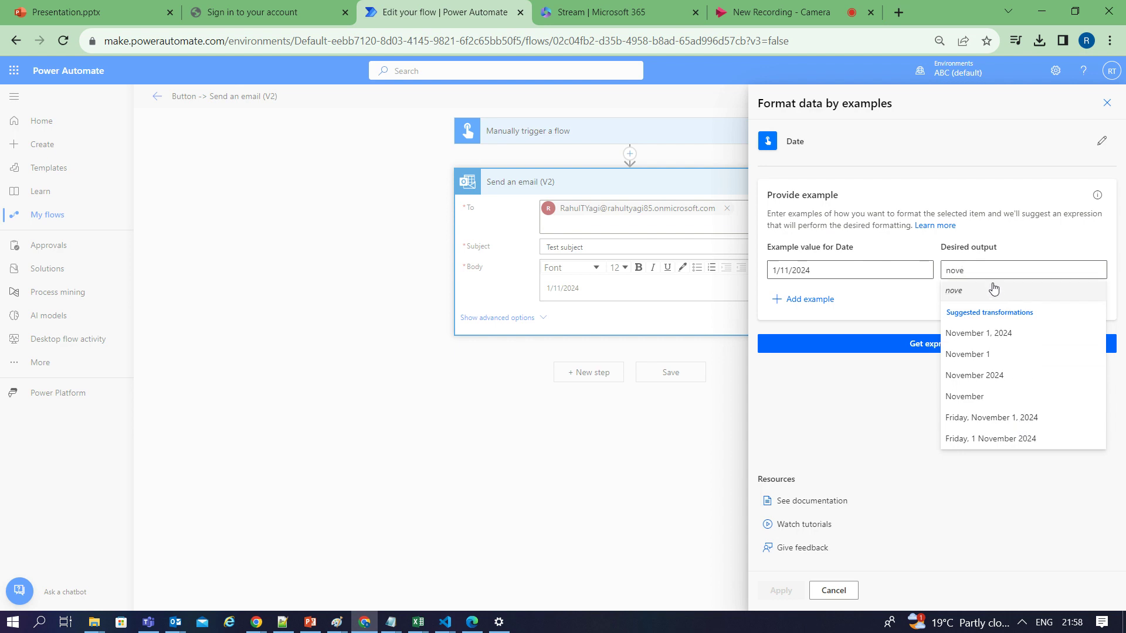
pyautogui.click(1028, 422)
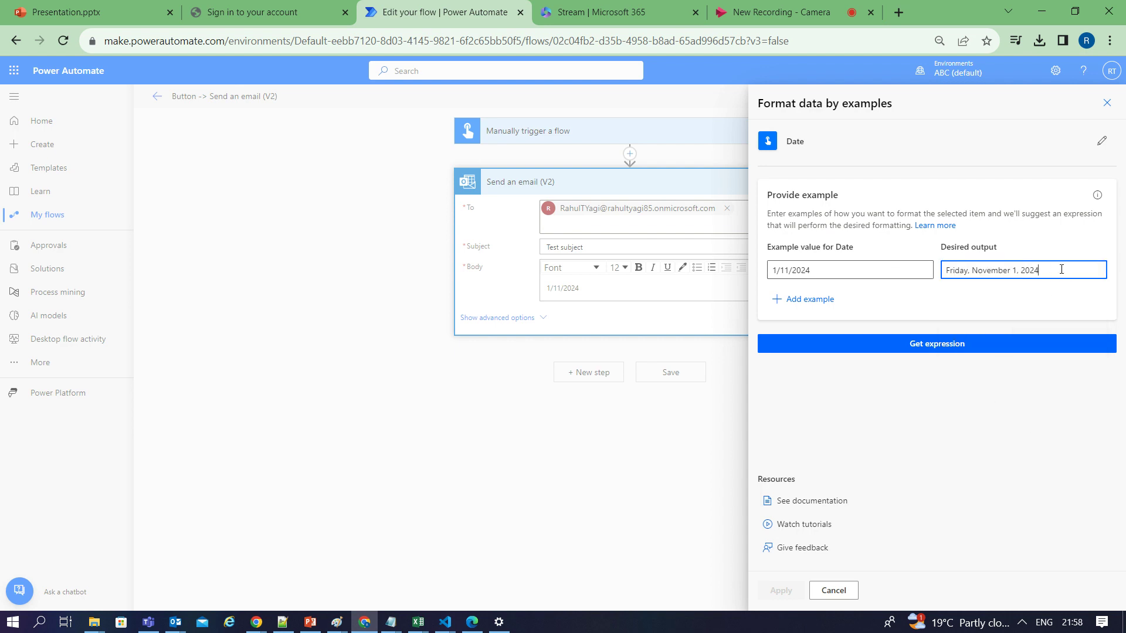
# Generate the suggested formatDateTime expression and copy it
pyautogui.click(948, 345)
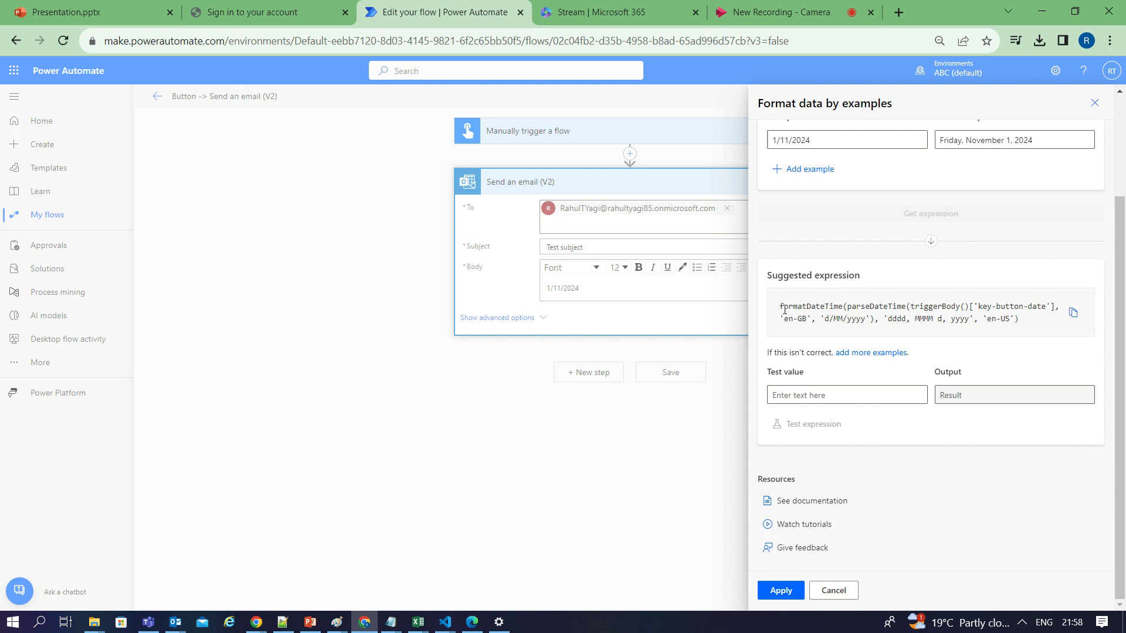
pyautogui.moveTo(780, 306); pyautogui.dragTo(1035, 320)
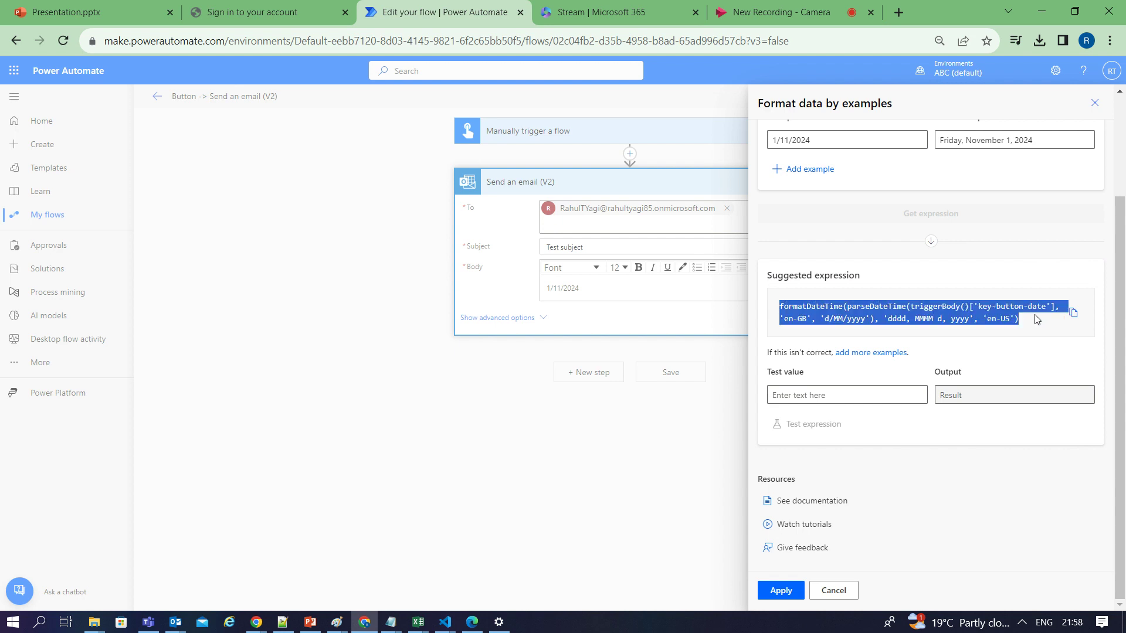
pyautogui.click(1072, 317)
# Clear the Desired output field, keeping the example 1/11/2024
pyautogui.scroll(2, 1008, 283)
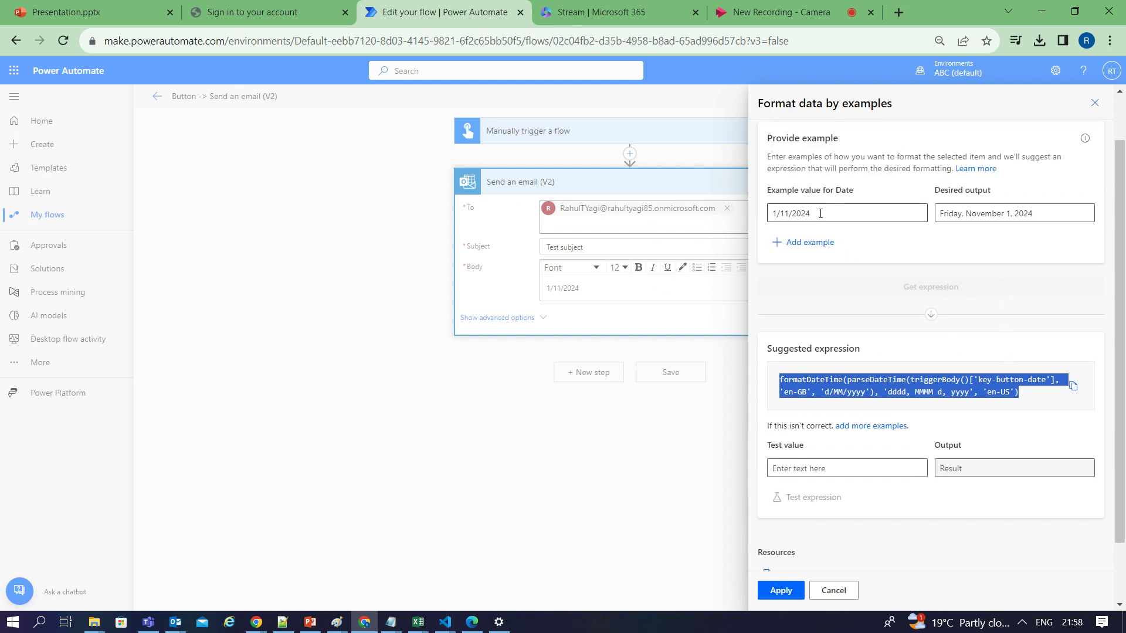
pyautogui.moveTo(820, 214); pyautogui.dragTo(765, 215)
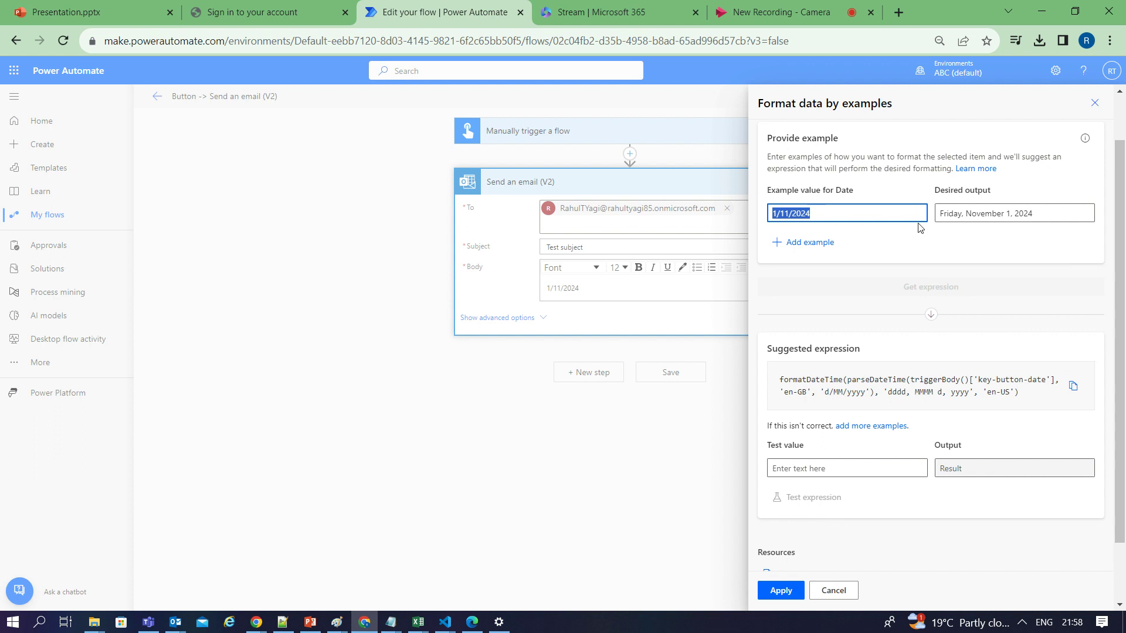
pyautogui.tripleClick(1084, 212)
pyautogui.press('BackSpace')
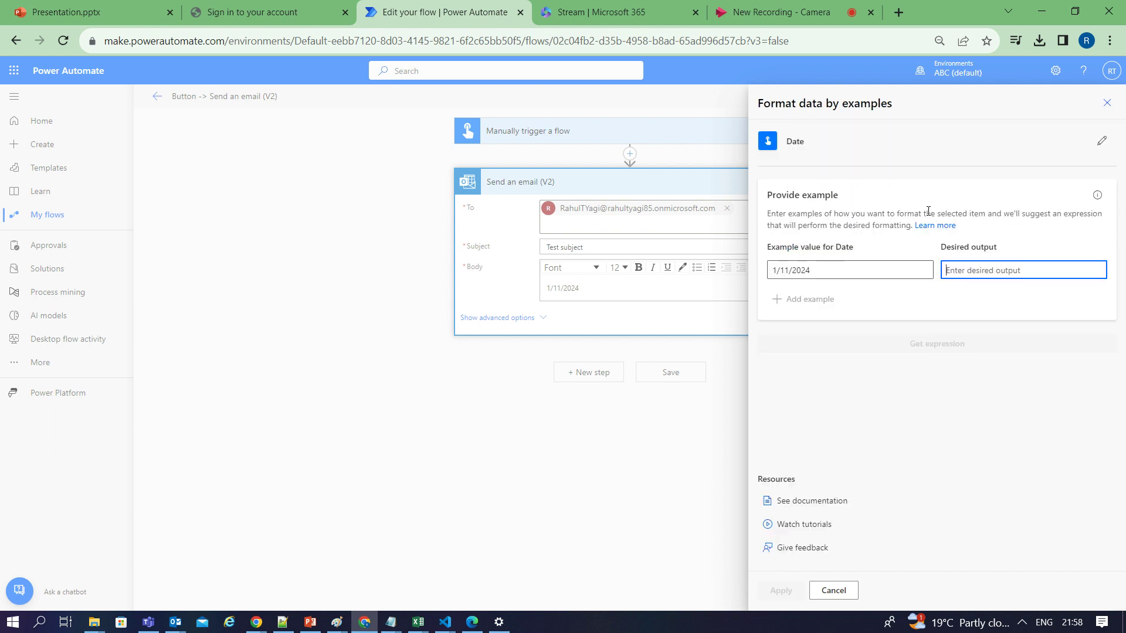
# Replace the example value 1/11/2024 with 1231233
pyautogui.click(816, 273)
pyautogui.moveTo(822, 271); pyautogui.dragTo(770, 270)
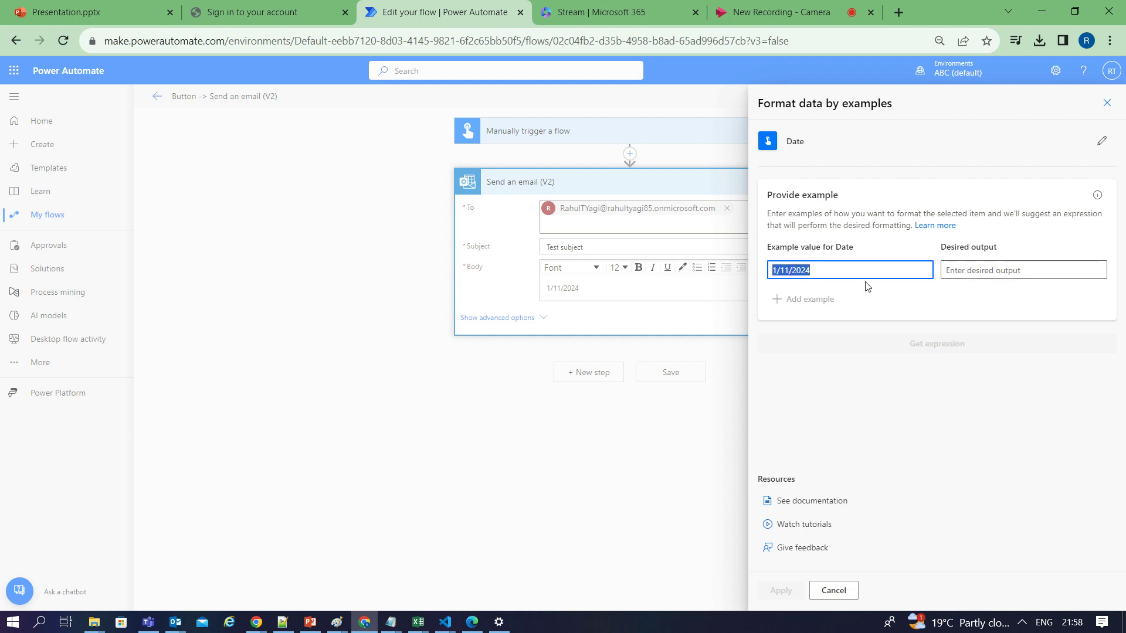
pyautogui.press('BackSpace')
pyautogui.write('1231233')
pyautogui.moveTo(804, 270); pyautogui.dragTo(767, 272)
# Set the desired output to the currency suggestion $1,231,233
pyautogui.click(969, 272)
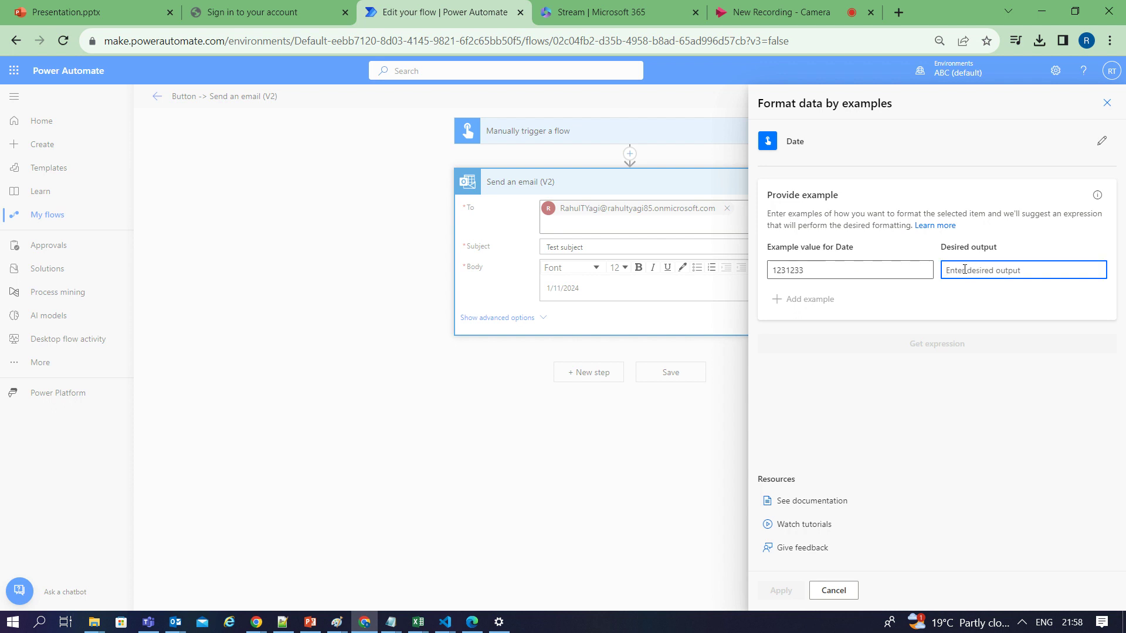
pyautogui.write('123')
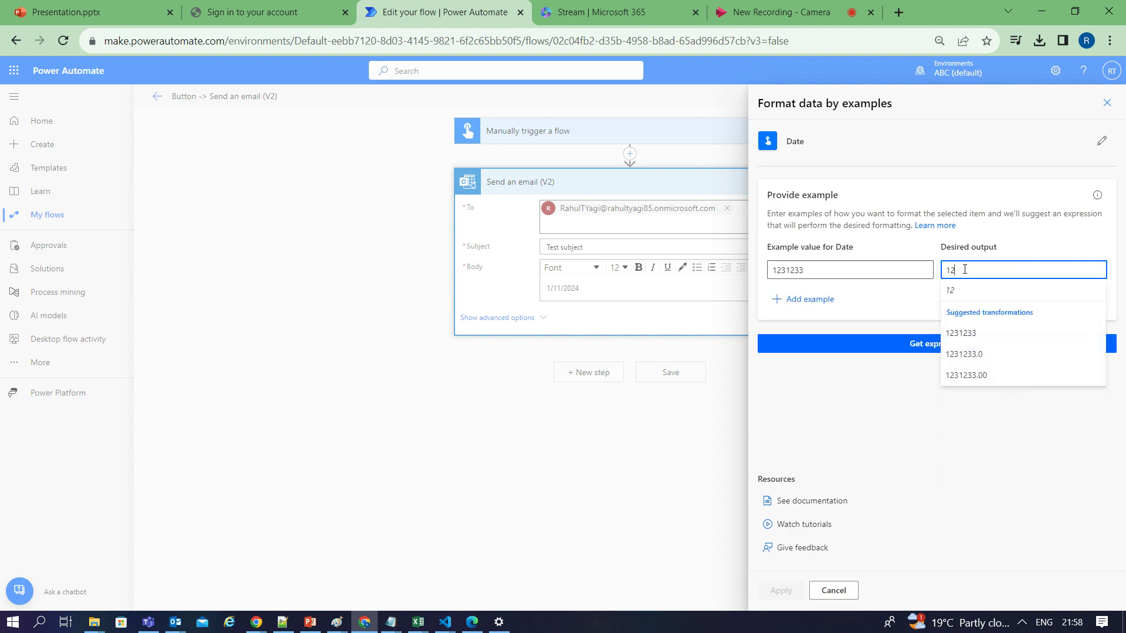
pyautogui.press('BackSpace')
pyautogui.press('BackSpace')
pyautogui.press('BackSpace')
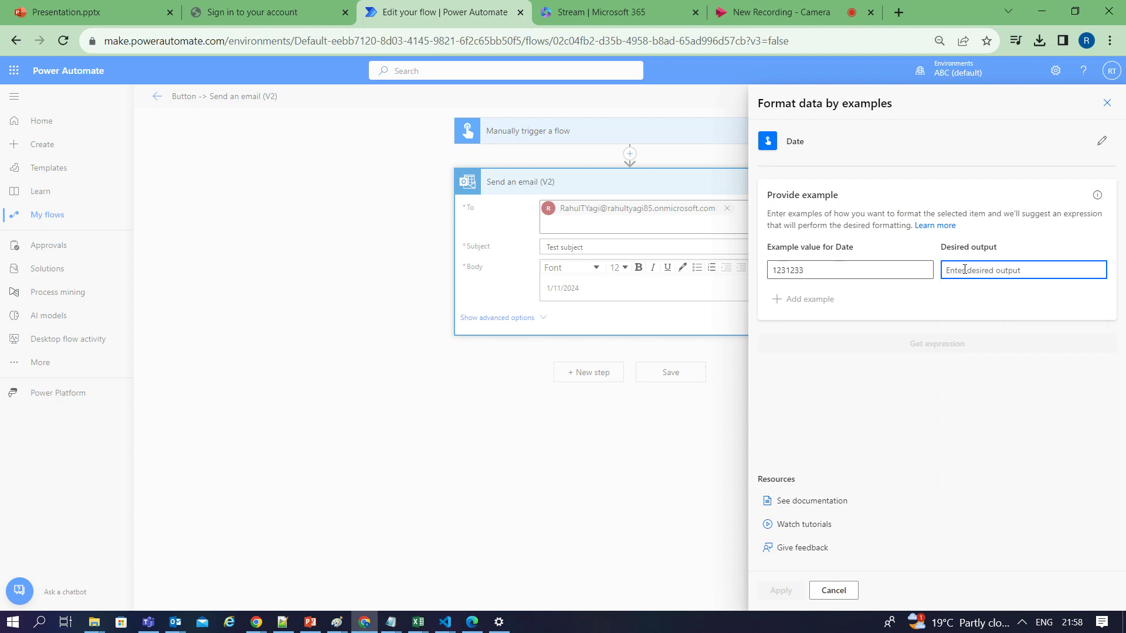
pyautogui.write('$')
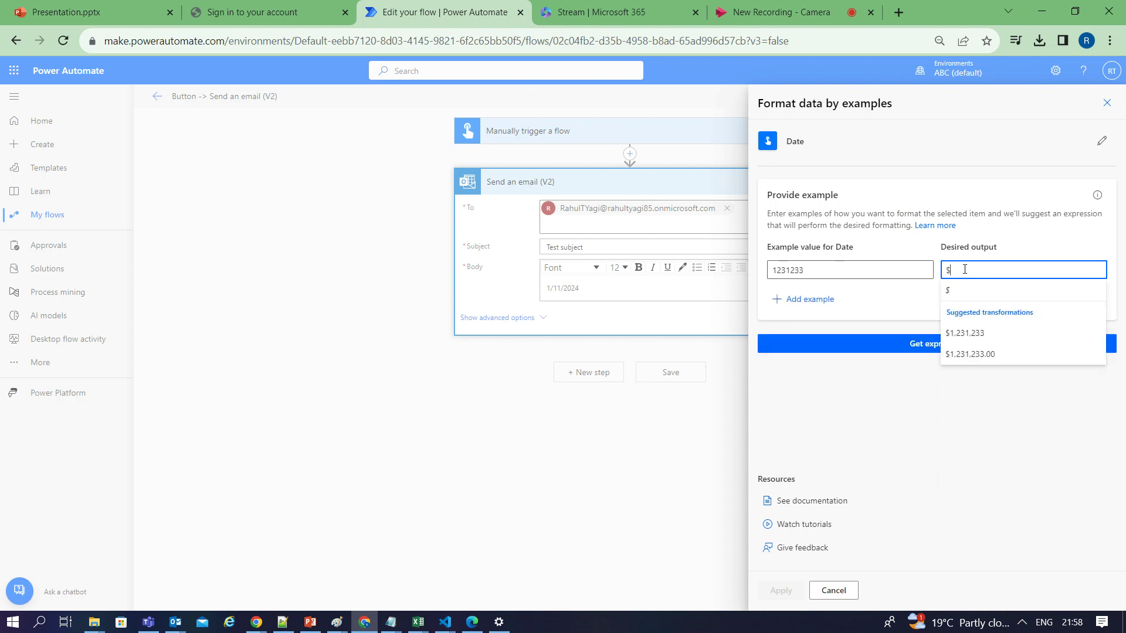
pyautogui.press('Down')
pyautogui.press('Down')
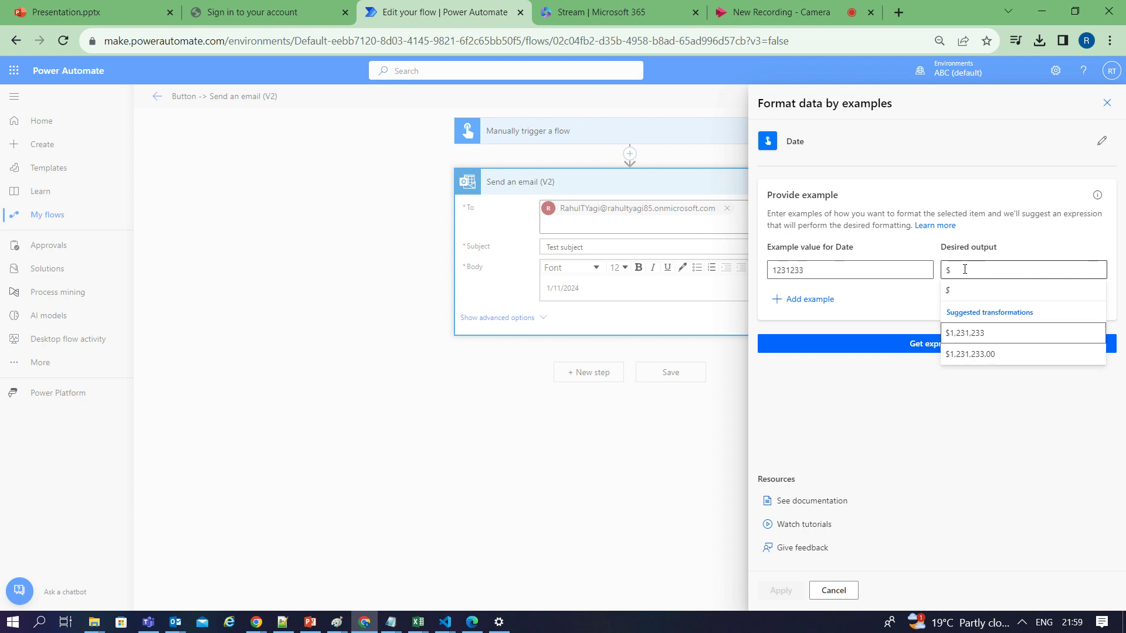
pyautogui.click(980, 333)
pyautogui.moveTo(946, 271); pyautogui.dragTo(987, 270)
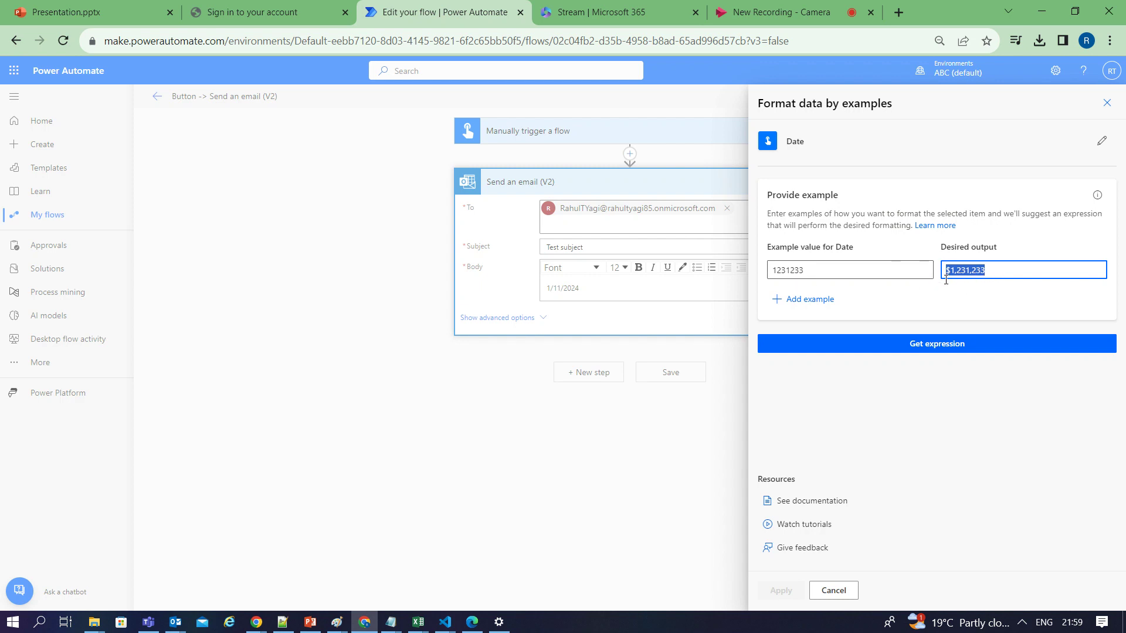
pyautogui.click(995, 270)
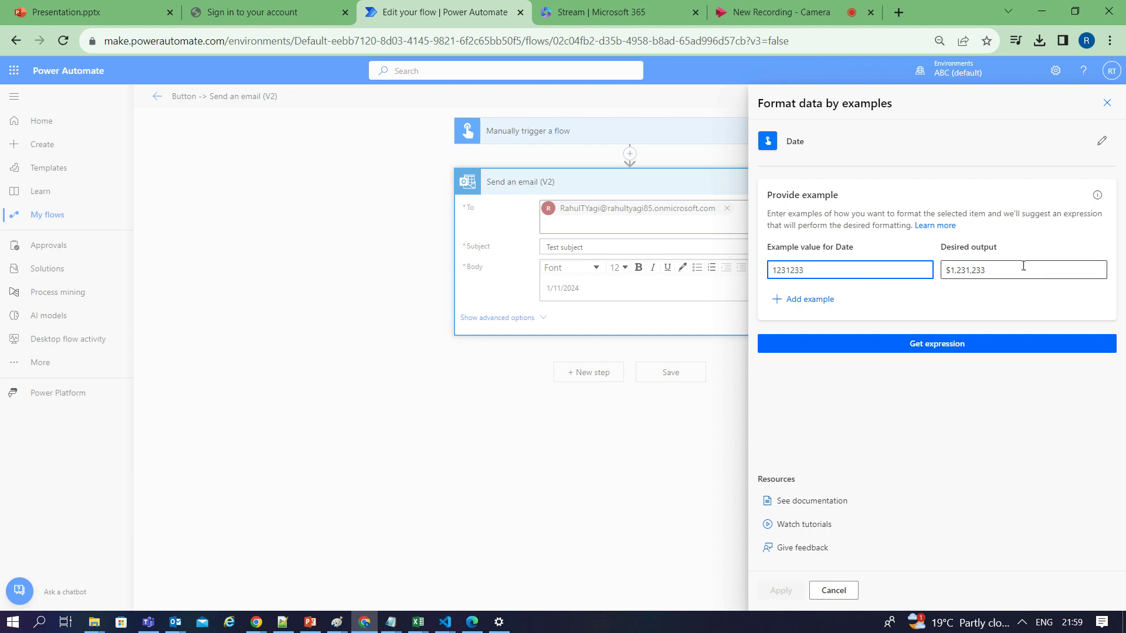
# Generate the formatNumber '$#,##0' expression, review it, then delete the desired output
pyautogui.click(944, 350)
pyautogui.scroll(-2, 988, 377)
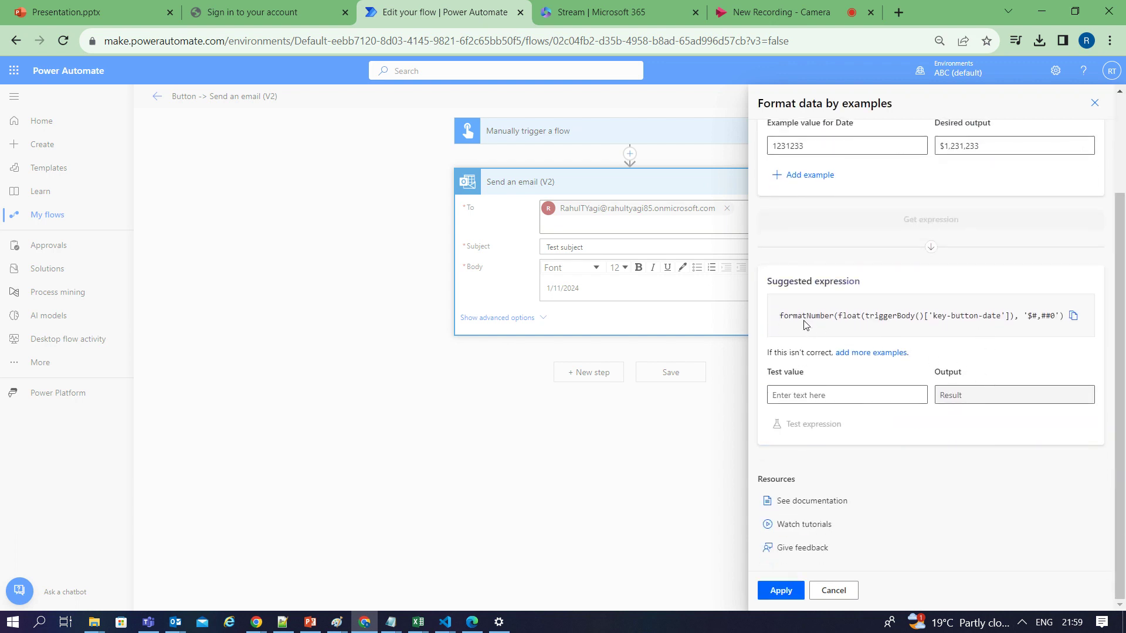
pyautogui.moveTo(788, 317); pyautogui.dragTo(1032, 317)
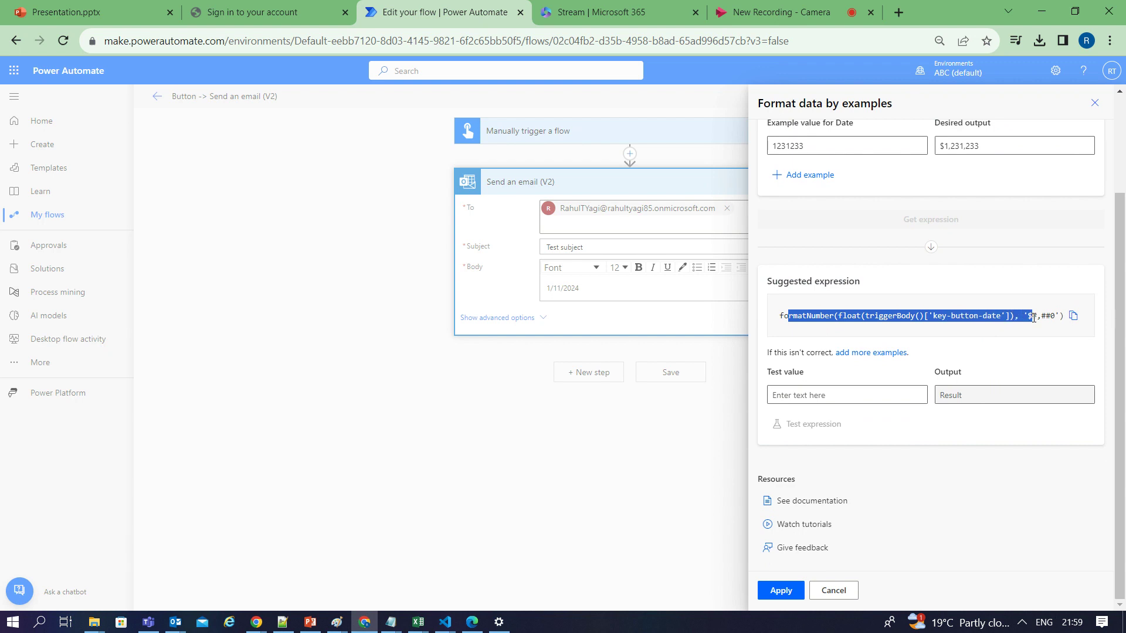
pyautogui.click(813, 146)
pyautogui.doubleClick(813, 146)
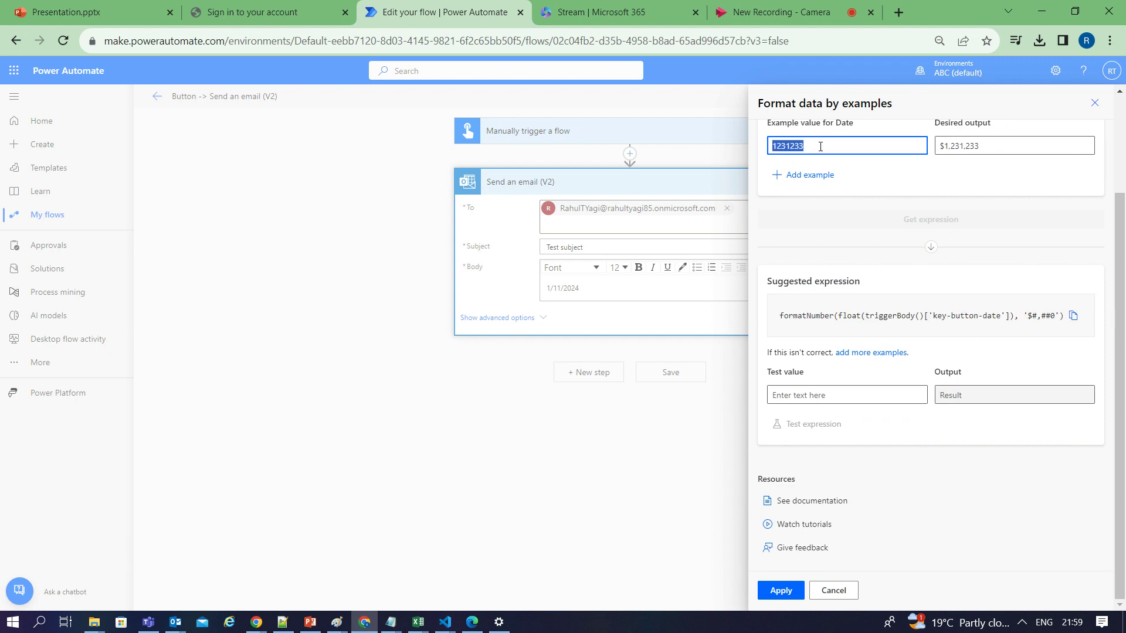
pyautogui.moveTo(980, 146); pyautogui.dragTo(930, 150)
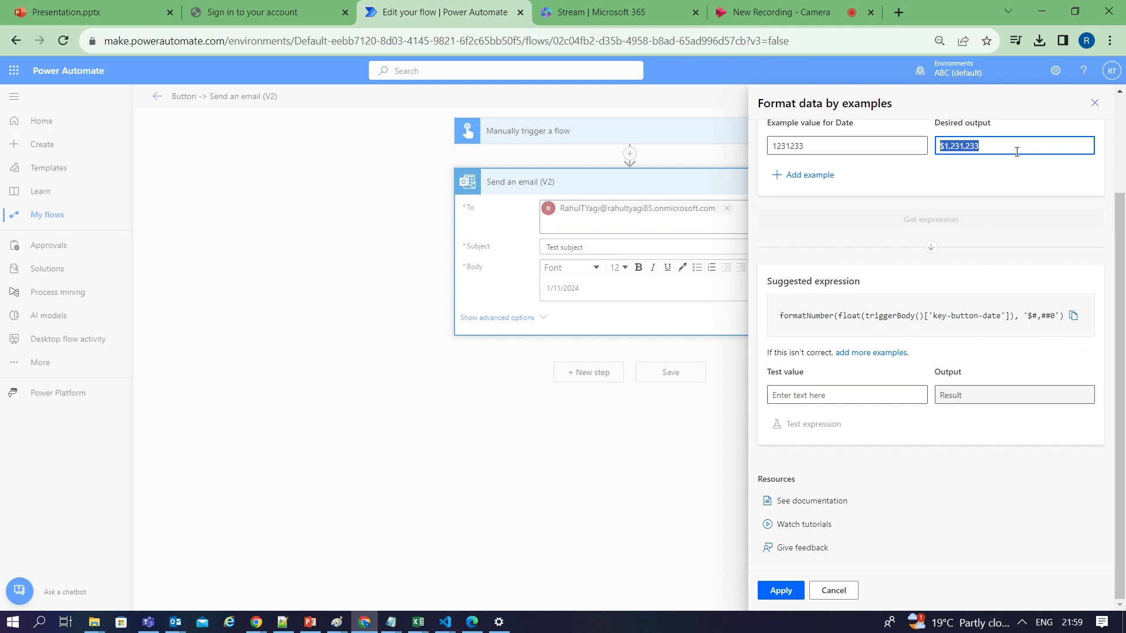
pyautogui.press('BackSpace')
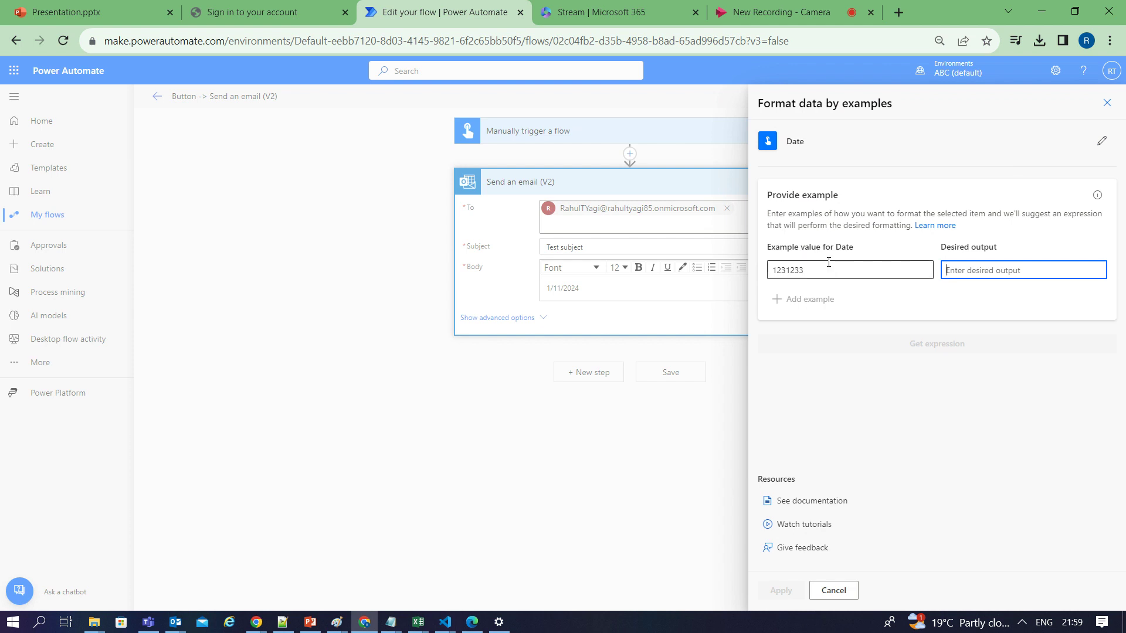
# Replace the example value with a person's full name
pyautogui.doubleClick(825, 266)
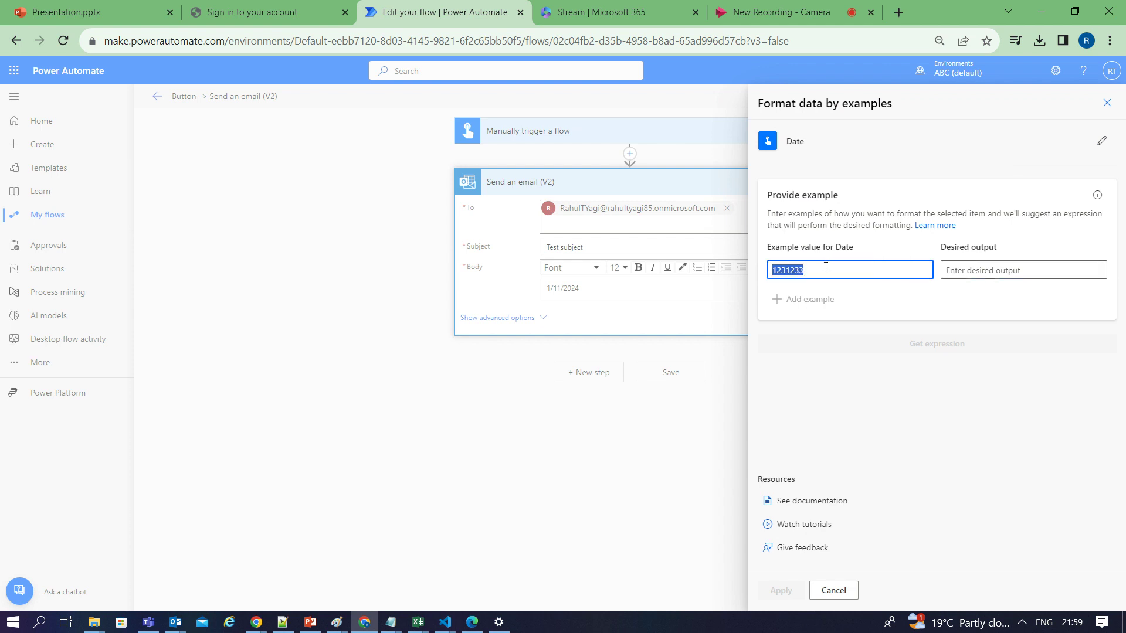
pyautogui.click(793, 271)
pyautogui.moveTo(816, 270); pyautogui.dragTo(774, 262)
# Enter the first name as desired output and generate the split(..., ' ')[0] expression
pyautogui.click(984, 270)
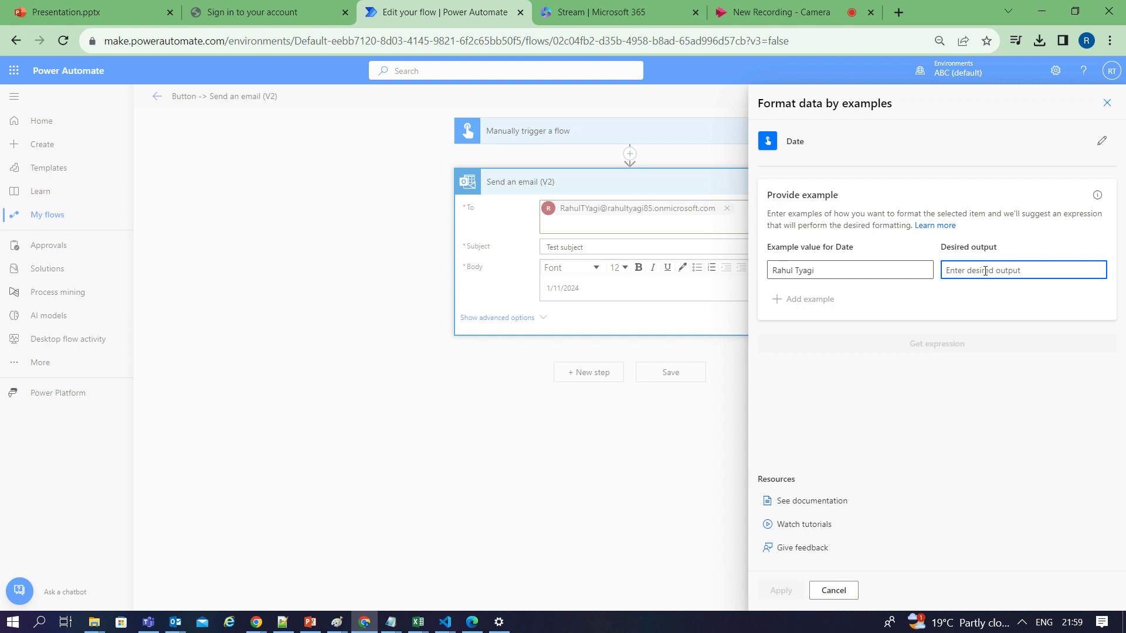
pyautogui.write('Rahul')
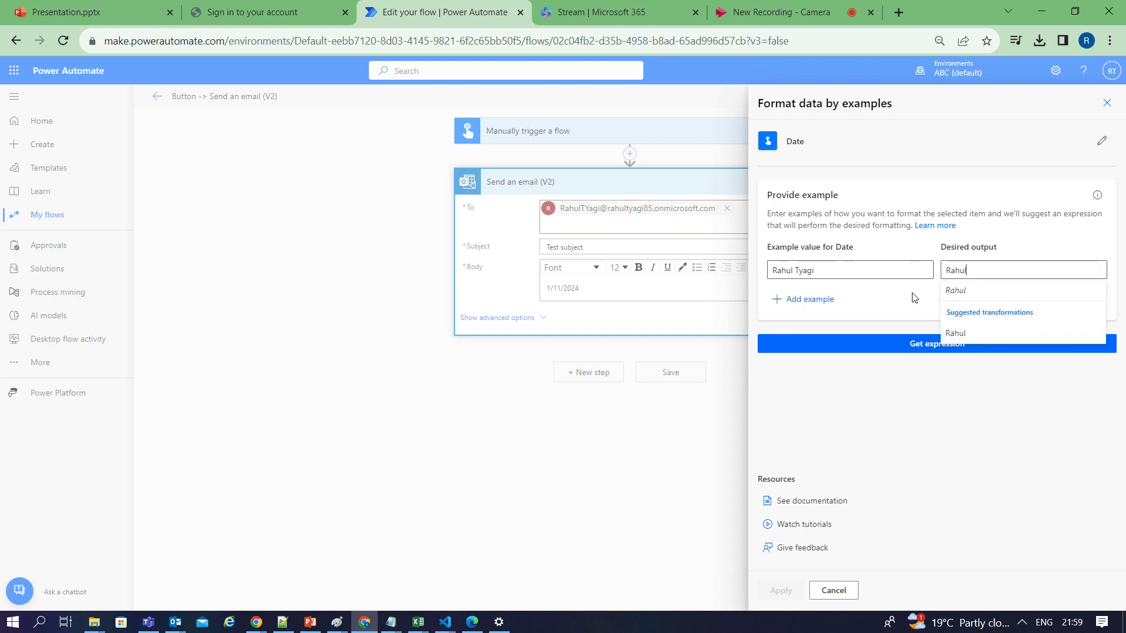
pyautogui.press('Escape')
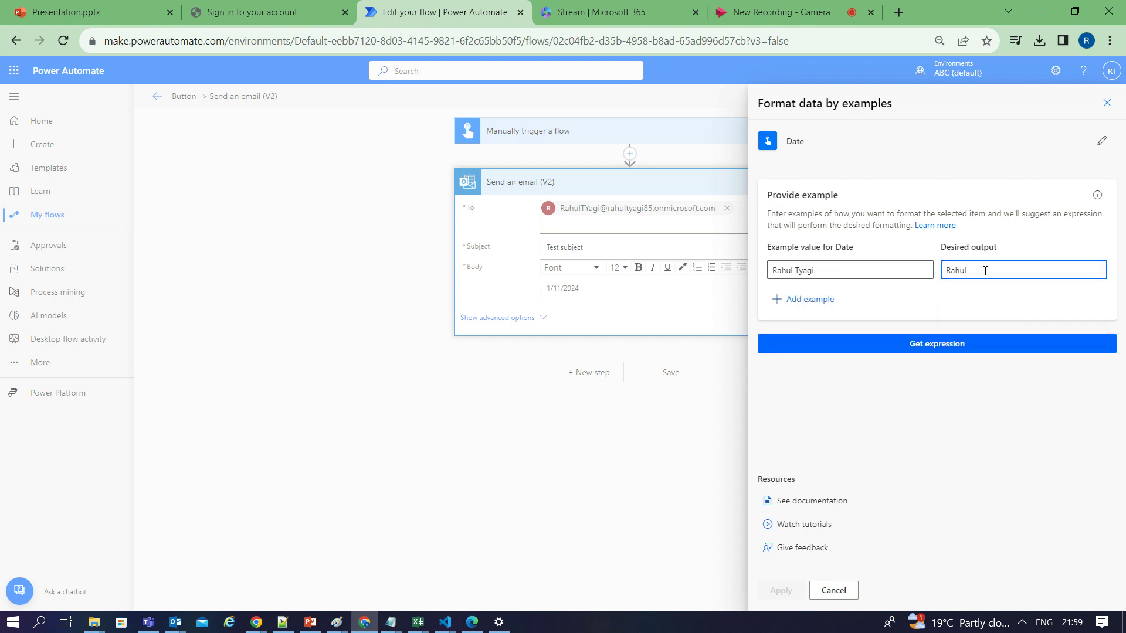
pyautogui.click(925, 345)
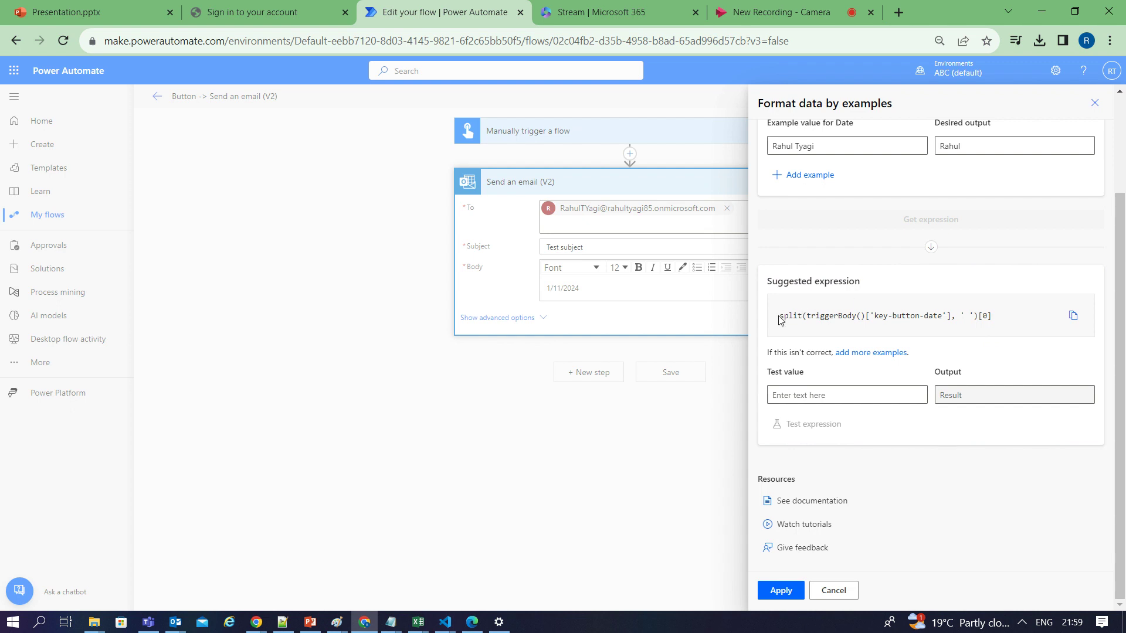
# Copy the first-name split expression, then show slide 6, the Thank you slide, in PowerPoint
pyautogui.moveTo(778, 317); pyautogui.dragTo(1001, 326)
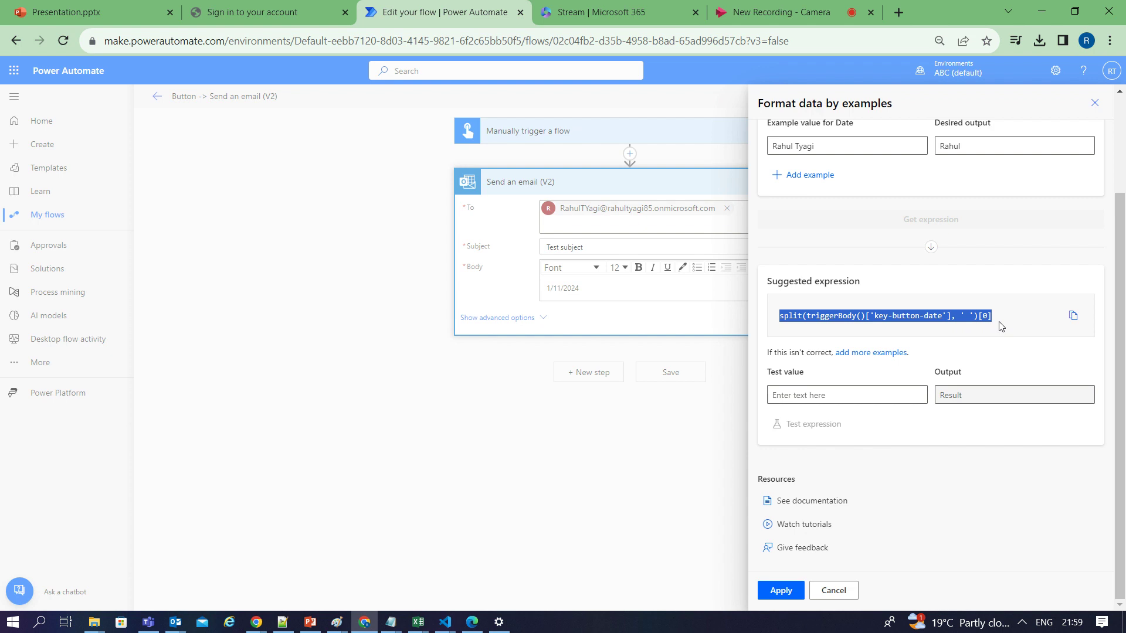
pyautogui.click(1071, 318)
pyautogui.scroll(1, 844, 220)
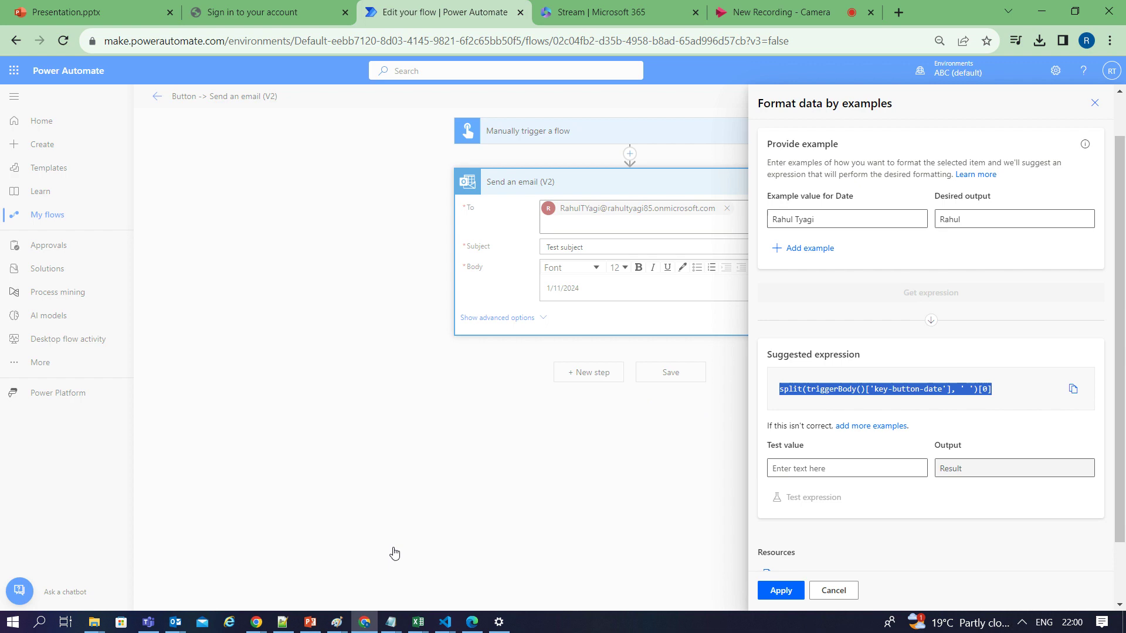
pyautogui.click(305, 621)
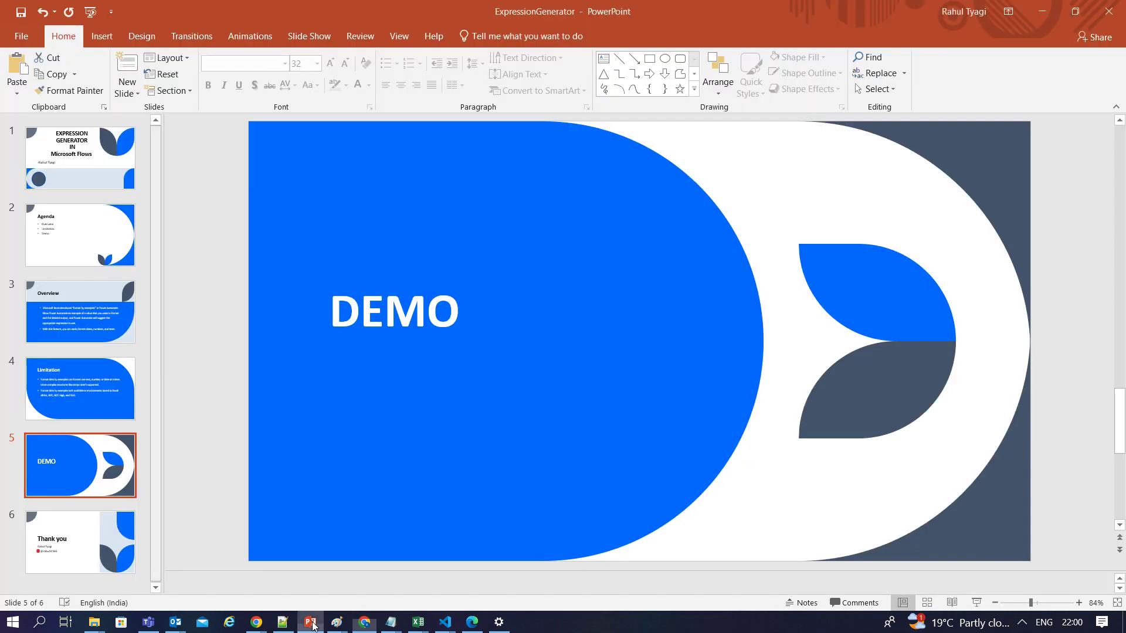
pyautogui.click(79, 544)
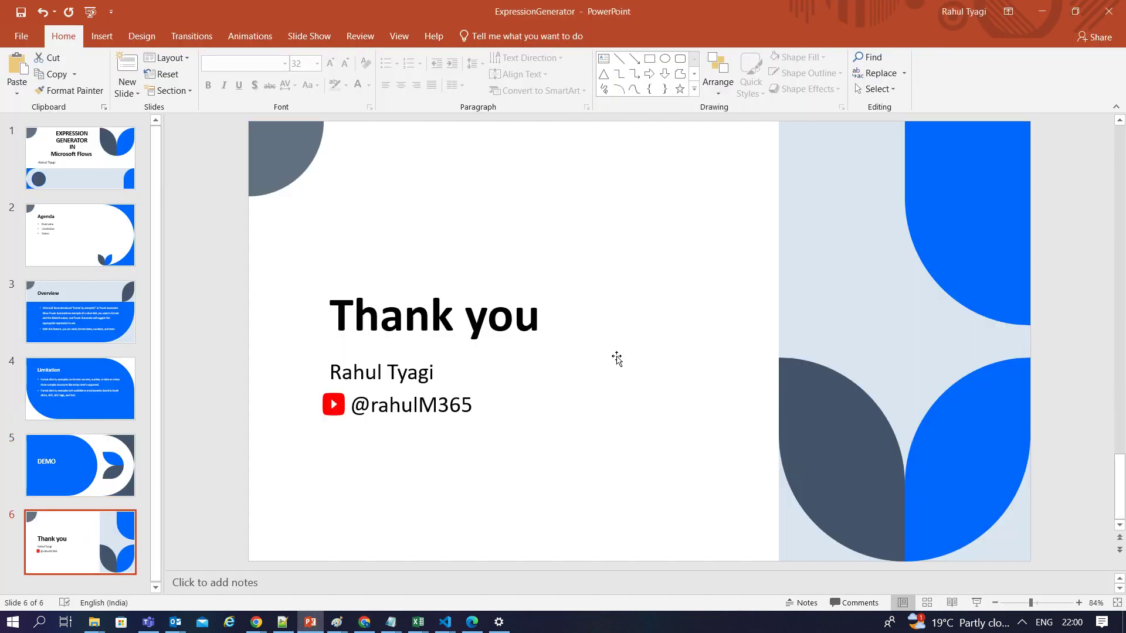